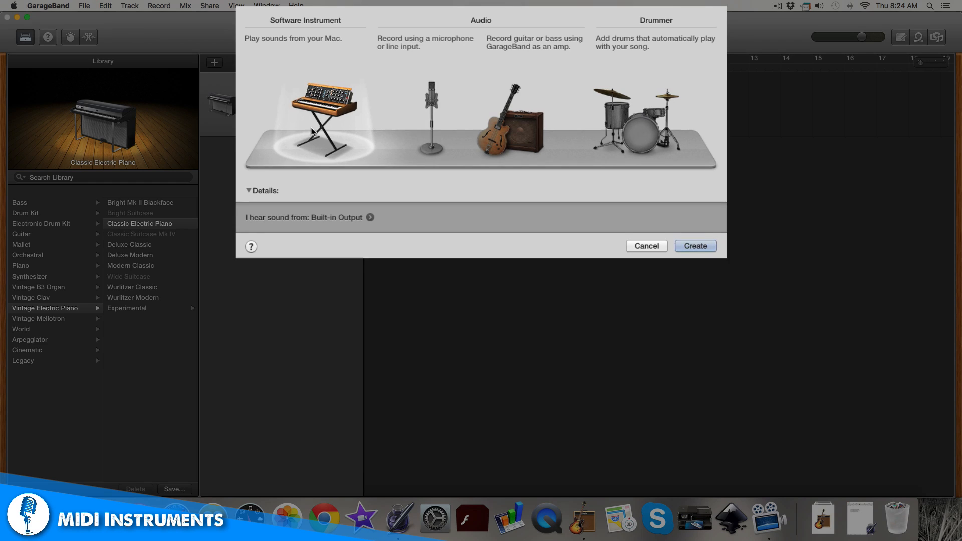
# Step: Create a software instrument track and assign it the Steinway Grand Piano sound from the Piano category
pyautogui.click(311, 132)
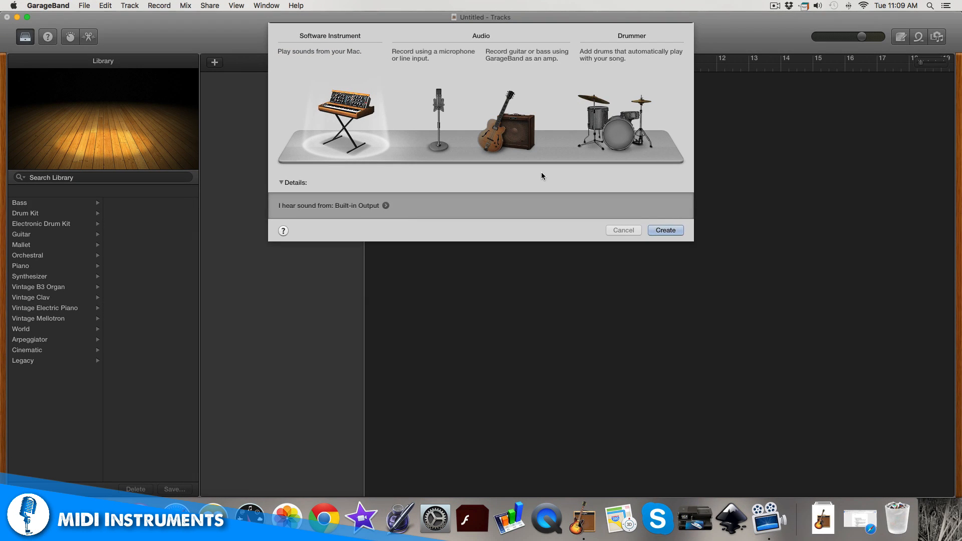
pyautogui.click(653, 231)
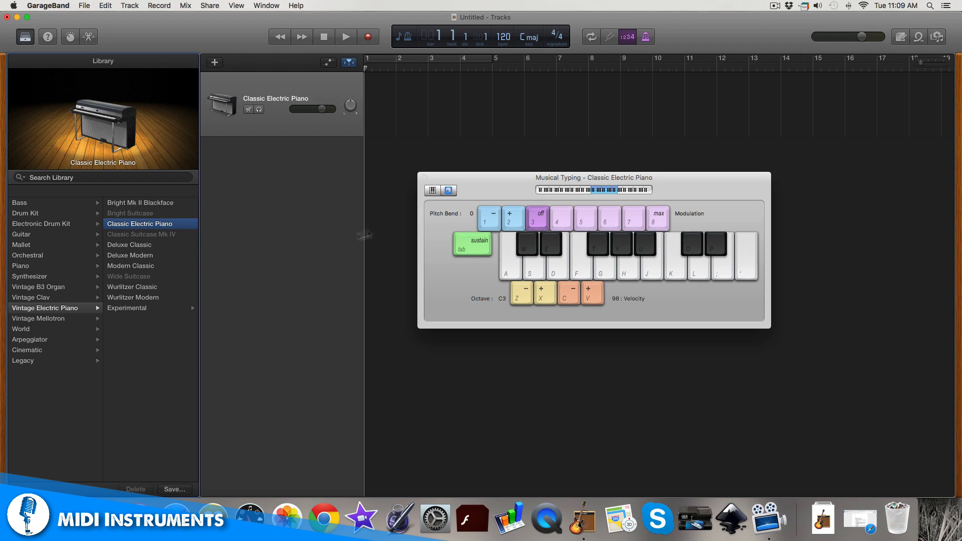
pyautogui.click(62, 266)
pyautogui.click(131, 214)
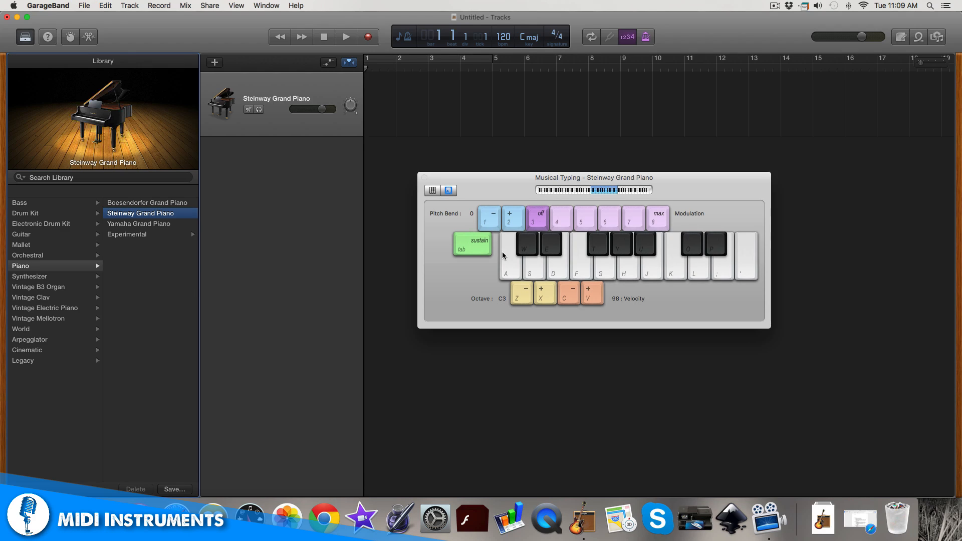
# Step: Play a short series of notes with Musical Typing to audition the Steinway Grand Piano
pyautogui.press('d')
pyautogui.press('l')
pyautogui.press('g')
pyautogui.press('h')
pyautogui.press('j')
pyautogui.press('s')
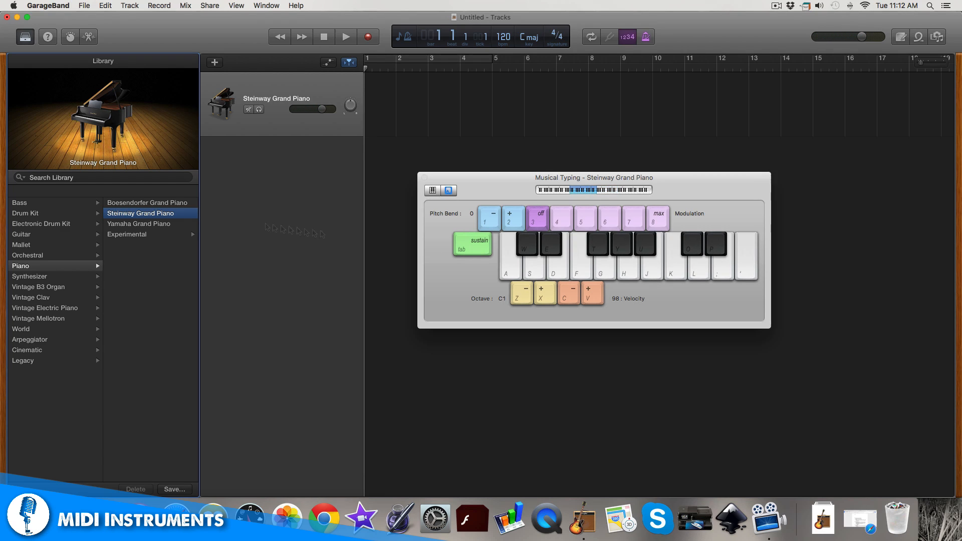
# Step: Switch the track to the Picked Bass sound from the Bass category and play a short bass line to audition it
pyautogui.click(77, 203)
pyautogui.click(124, 246)
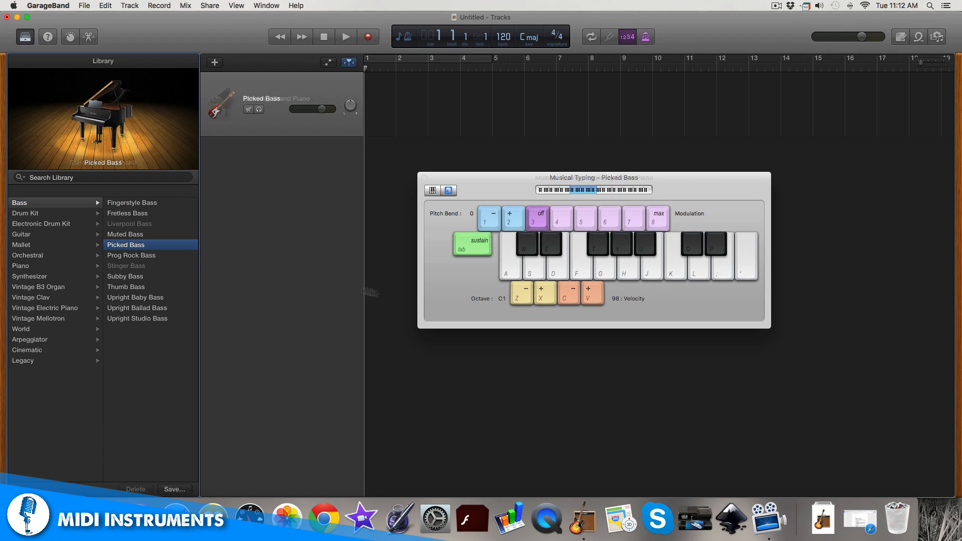
pyautogui.press('d')
pyautogui.press('l')
pyautogui.press('d')
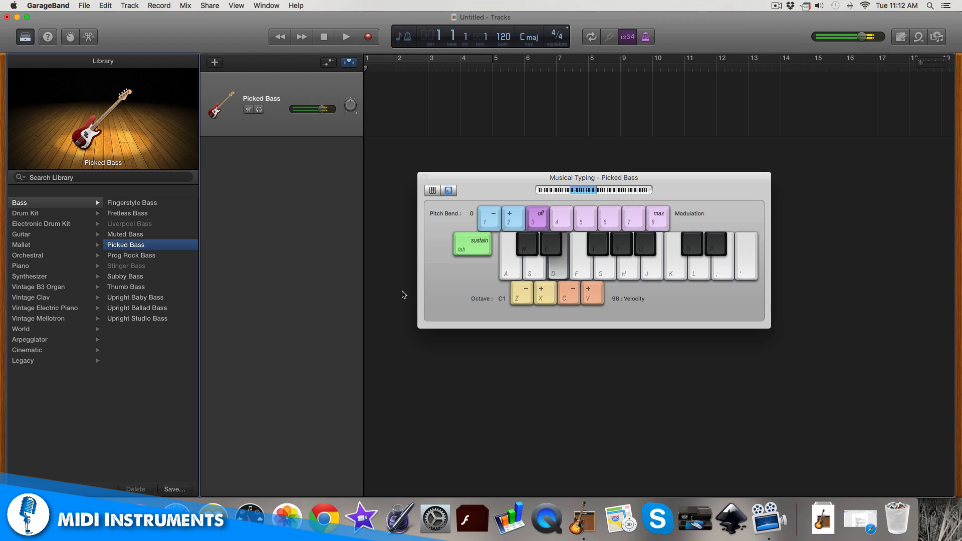
pyautogui.press('g')
pyautogui.press('h')
pyautogui.press('j')
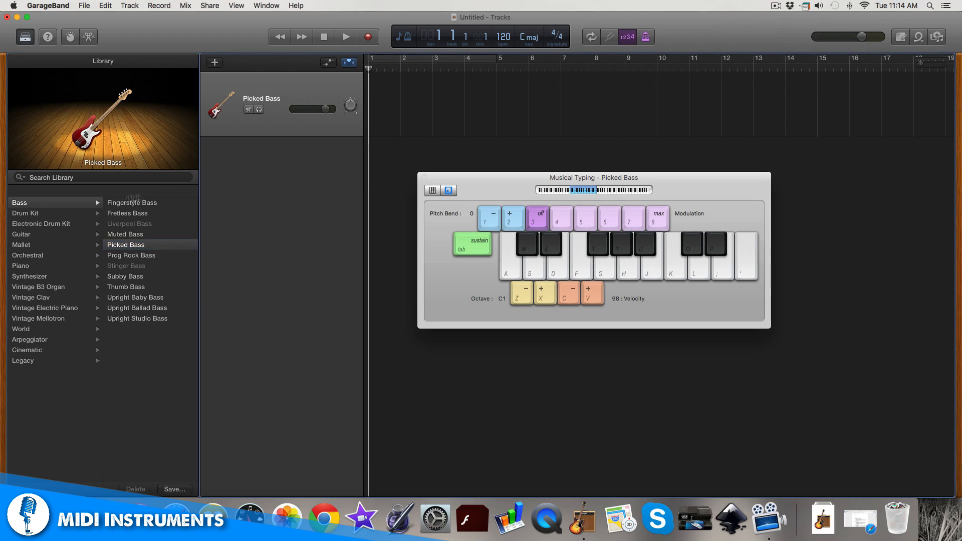
# Step: Switch the track to the SoCal drum kit and play a beat alternating between the low C and E notes
pyautogui.click(91, 212)
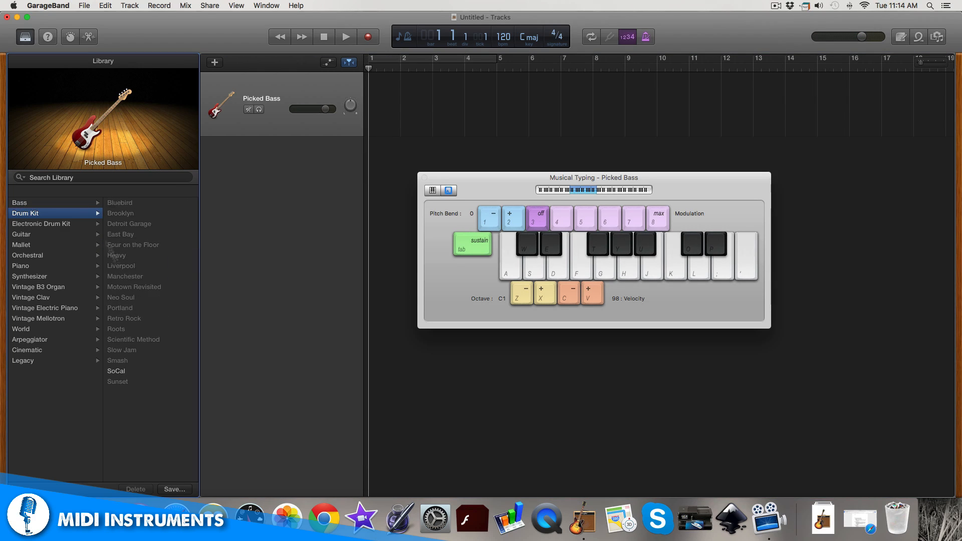
pyautogui.click(120, 371)
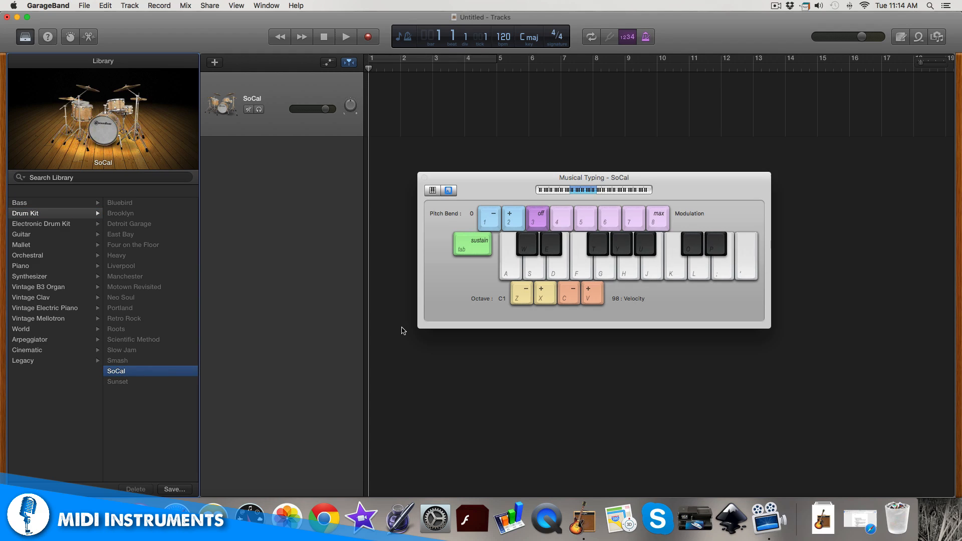
pyautogui.press('a')
pyautogui.press('a')
pyautogui.press('d')
pyautogui.press('a')
pyautogui.press('d')
pyautogui.press('a')
pyautogui.press('d')
pyautogui.press('a')
pyautogui.press('d')
pyautogui.press('a')
pyautogui.press('a')
pyautogui.press('d')
pyautogui.press('d')
# Step: Switch the track to the After Party electronic drum kit and play a repeating C, C, C, D, G beat pattern
pyautogui.click(60, 226)
pyautogui.click(150, 204)
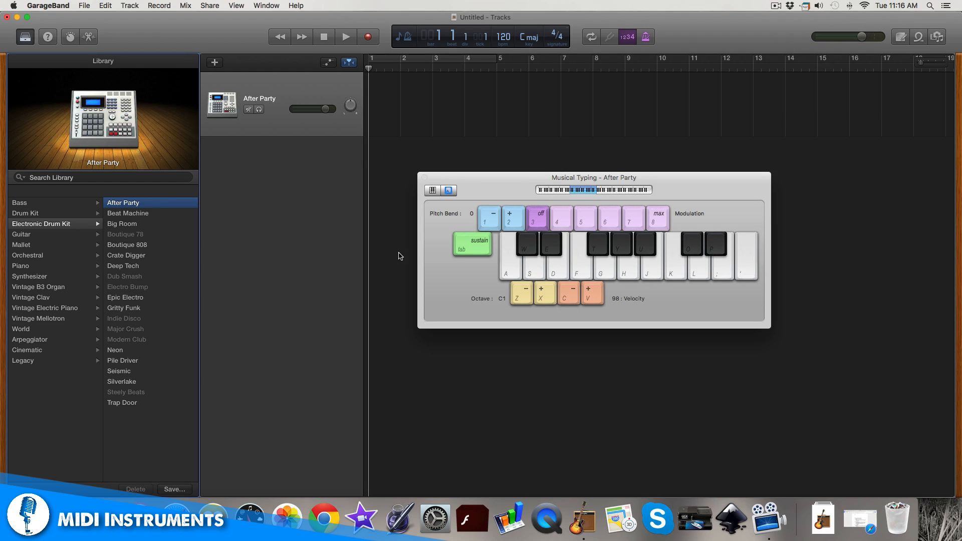
pyautogui.press('a')
pyautogui.press('a')
pyautogui.press('a')
pyautogui.press('s')
pyautogui.press('g')
pyautogui.press('a')
pyautogui.press('a')
pyautogui.press('a')
pyautogui.press('s')
pyautogui.press('g')
pyautogui.press('a')
pyautogui.press('a')
pyautogui.press('a')
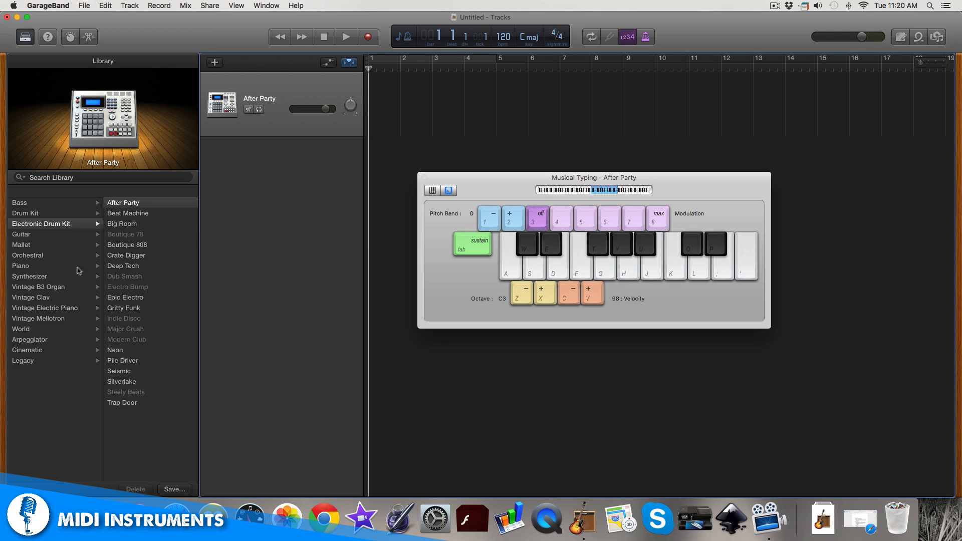
# Step: Load the Analog Fizz Lead sound from the Synthesizer Lead category and play a short melody to audition it
pyautogui.click(63, 277)
pyautogui.click(137, 278)
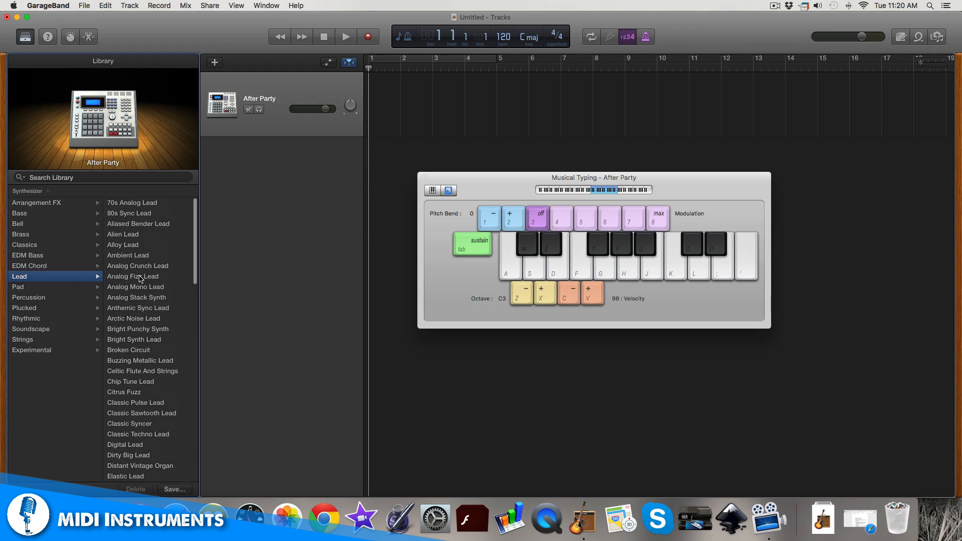
pyautogui.click(141, 278)
pyautogui.press('s')
pyautogui.press('f')
pyautogui.press('h')
pyautogui.press('g')
pyautogui.press('g')
pyautogui.press('h')
pyautogui.press('g')
pyautogui.press('h')
pyautogui.press('f')
pyautogui.press('g')
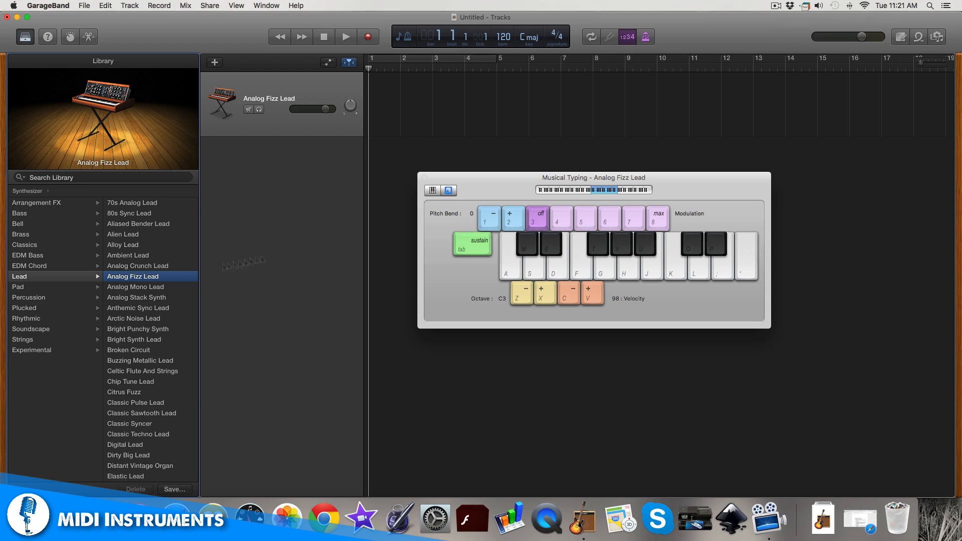
# Step: Switch the track to the Calming Waves sound from the Synthesizer Pad category and play a few sustained notes
pyautogui.click(73, 289)
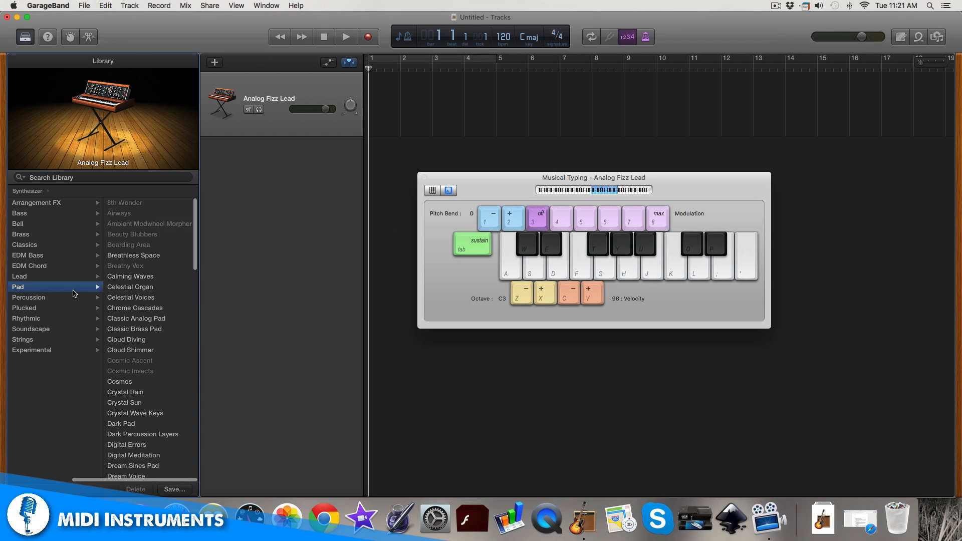
pyautogui.click(134, 277)
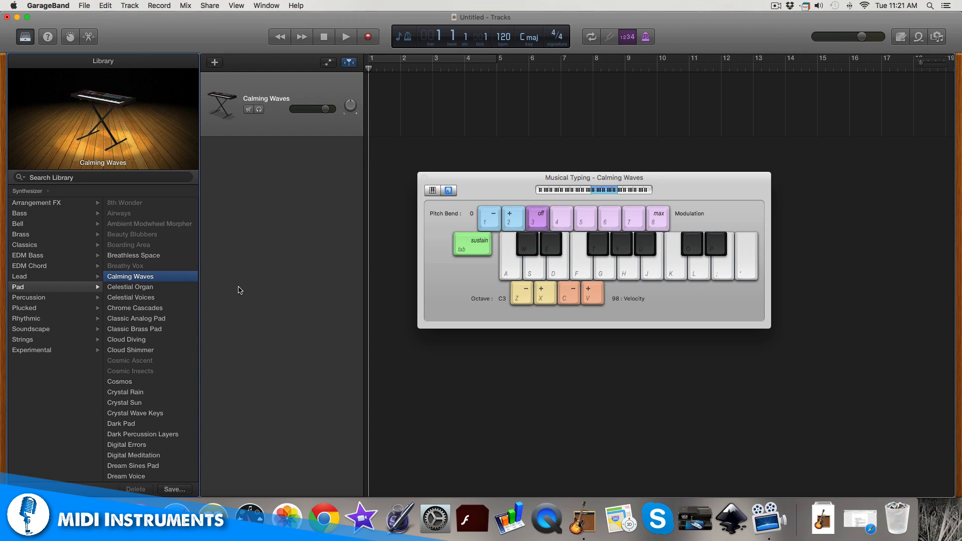
pyautogui.press('g')
pyautogui.press('j')
pyautogui.press('h')
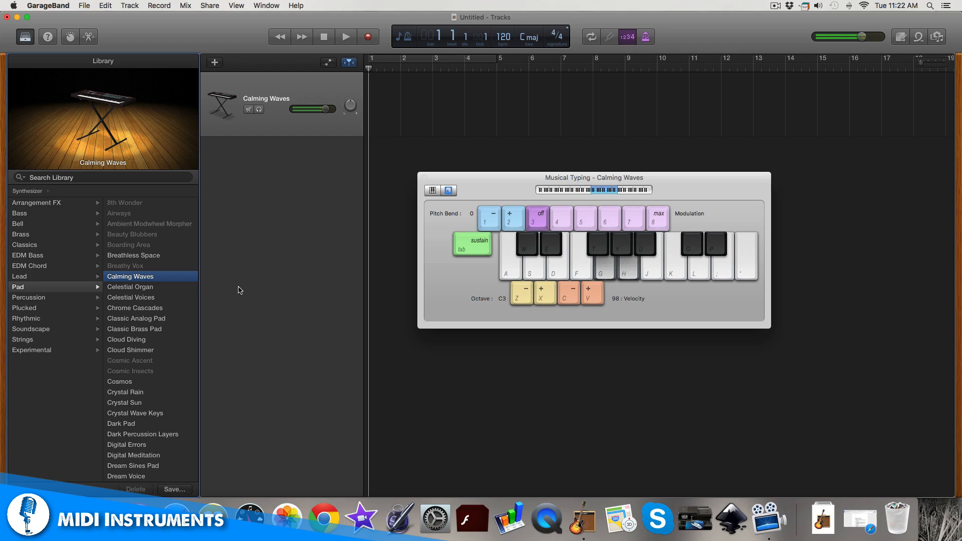
pyautogui.press('k')
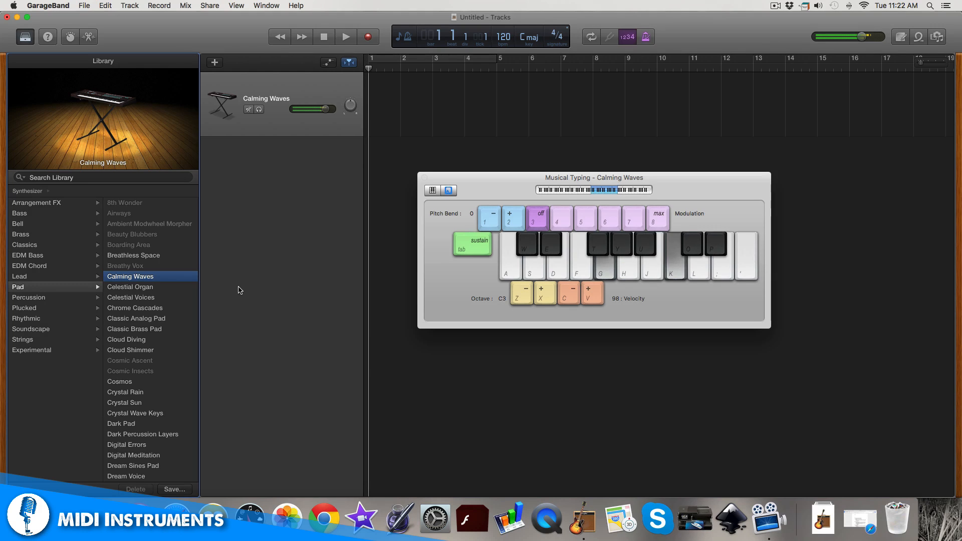
pyautogui.press('j')
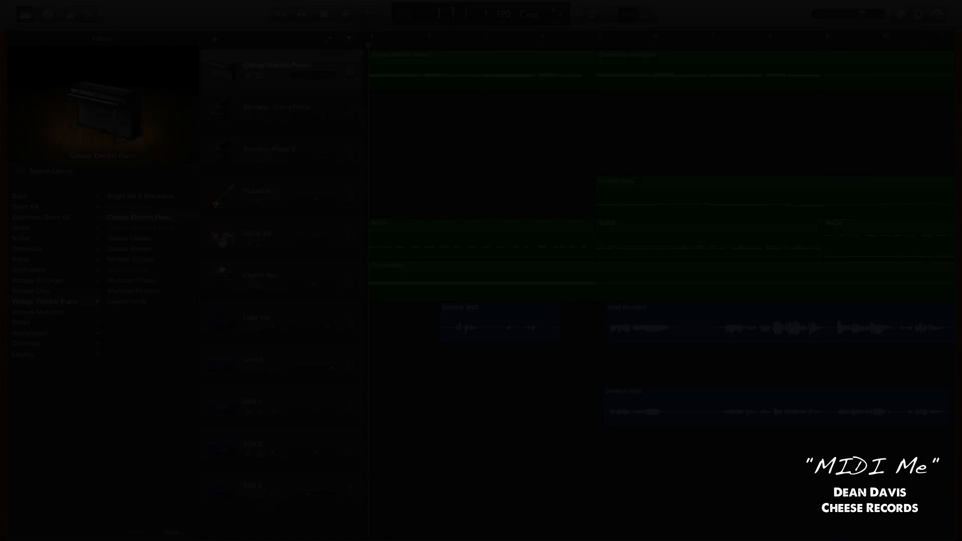
# Step: Play back the multitrack song from the beginning
pyautogui.press('space')
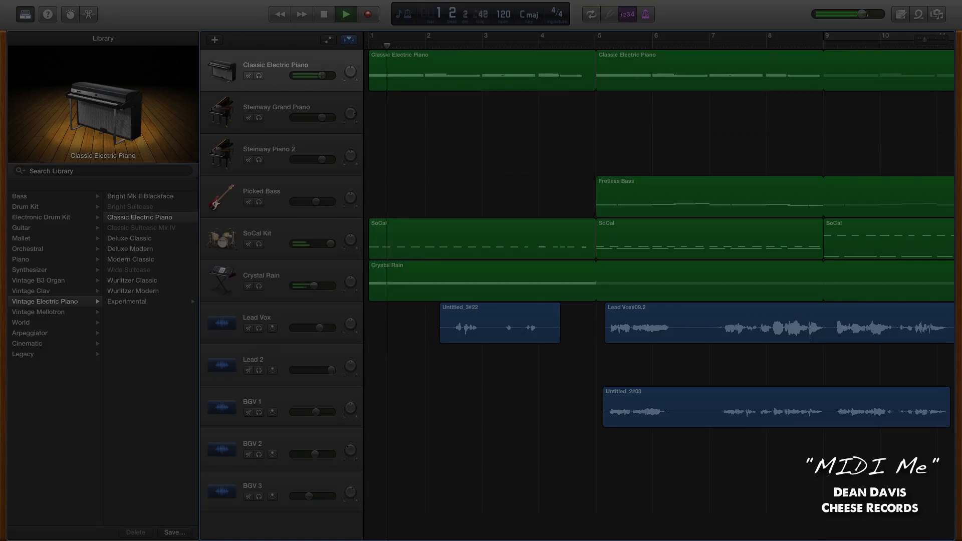